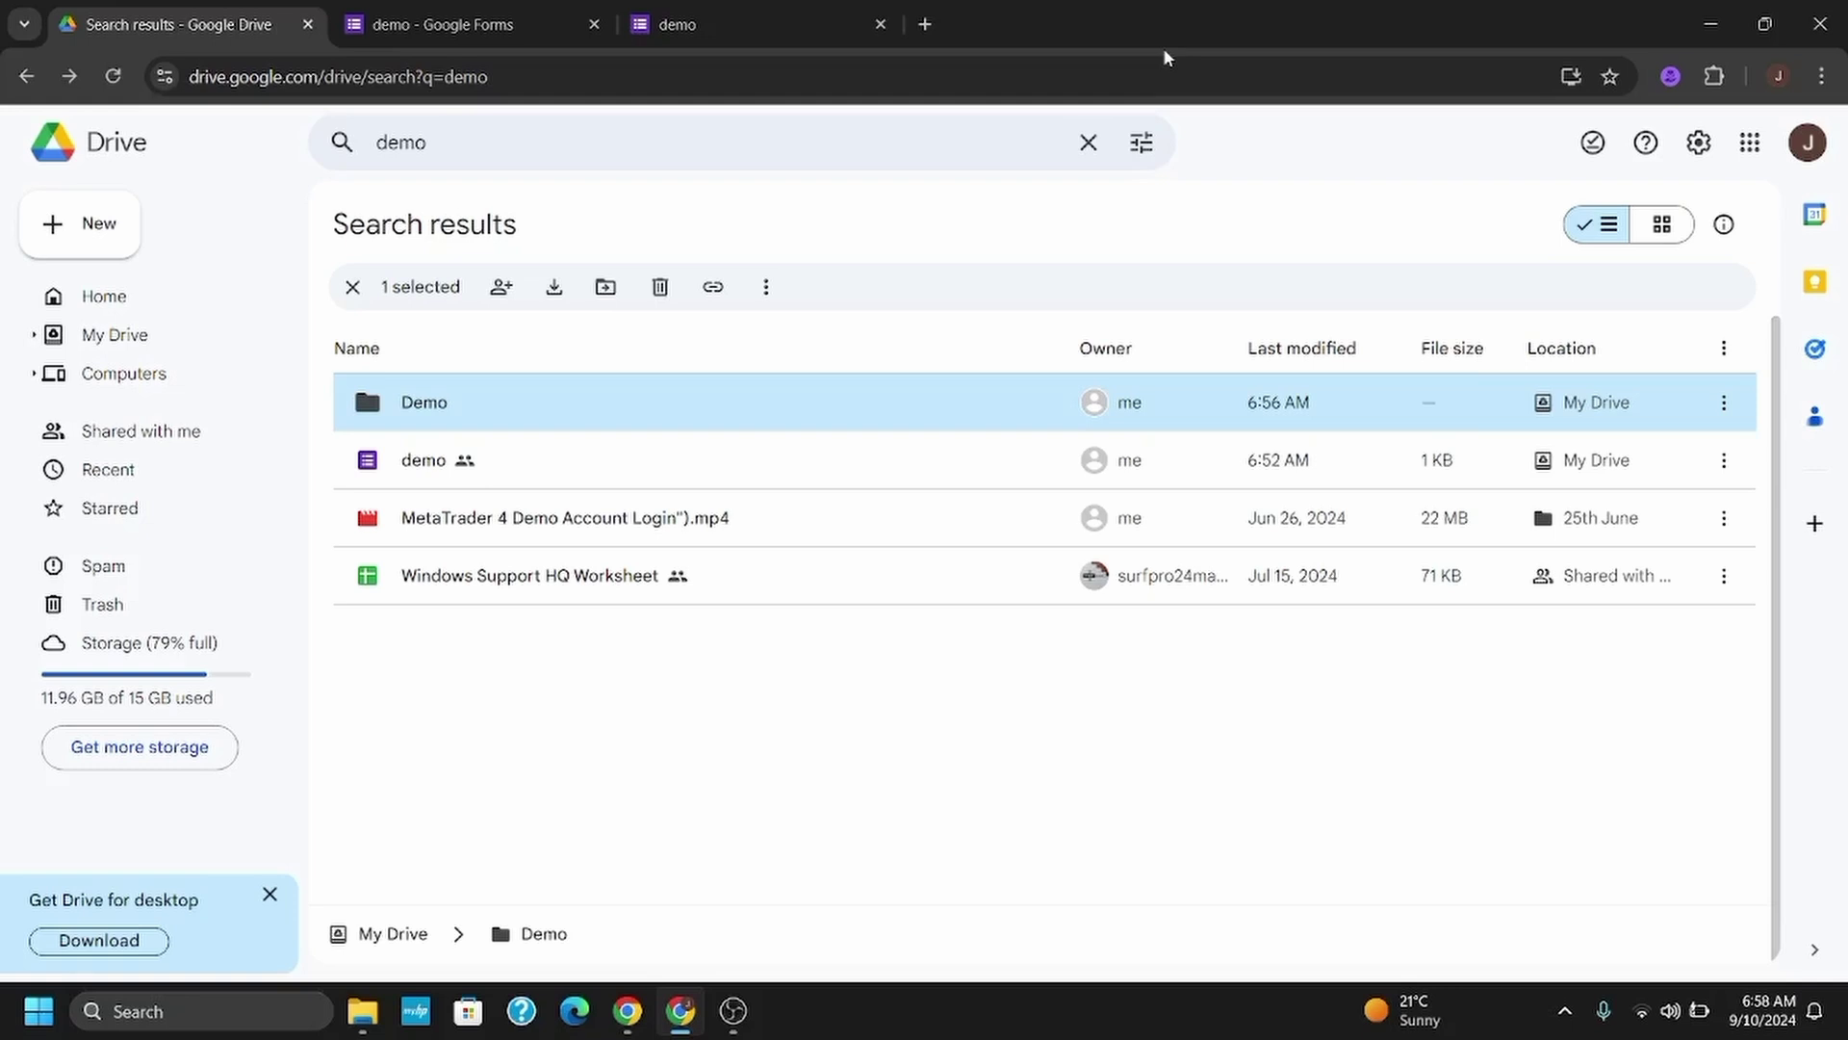
Add the suggested person as an Editor on the Demo folder and show its sharing settings.
right_click(838, 401)
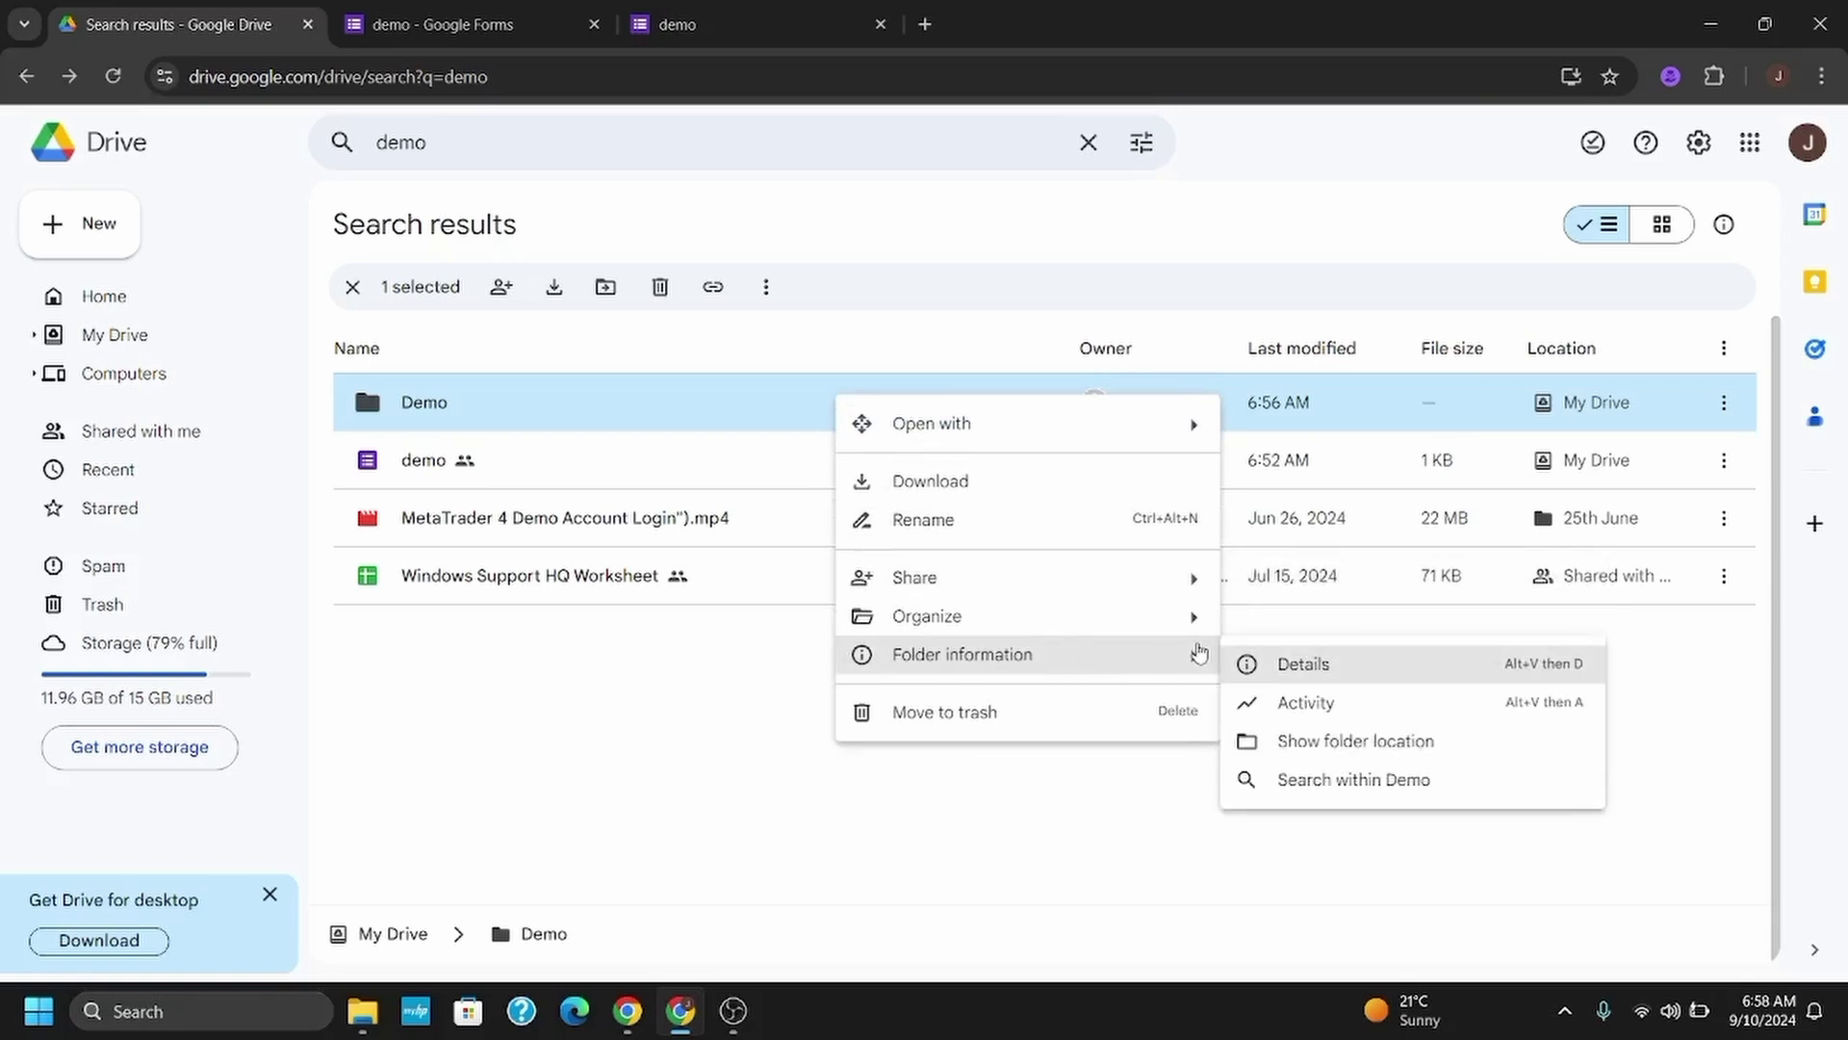
mouse_move(1011, 577)
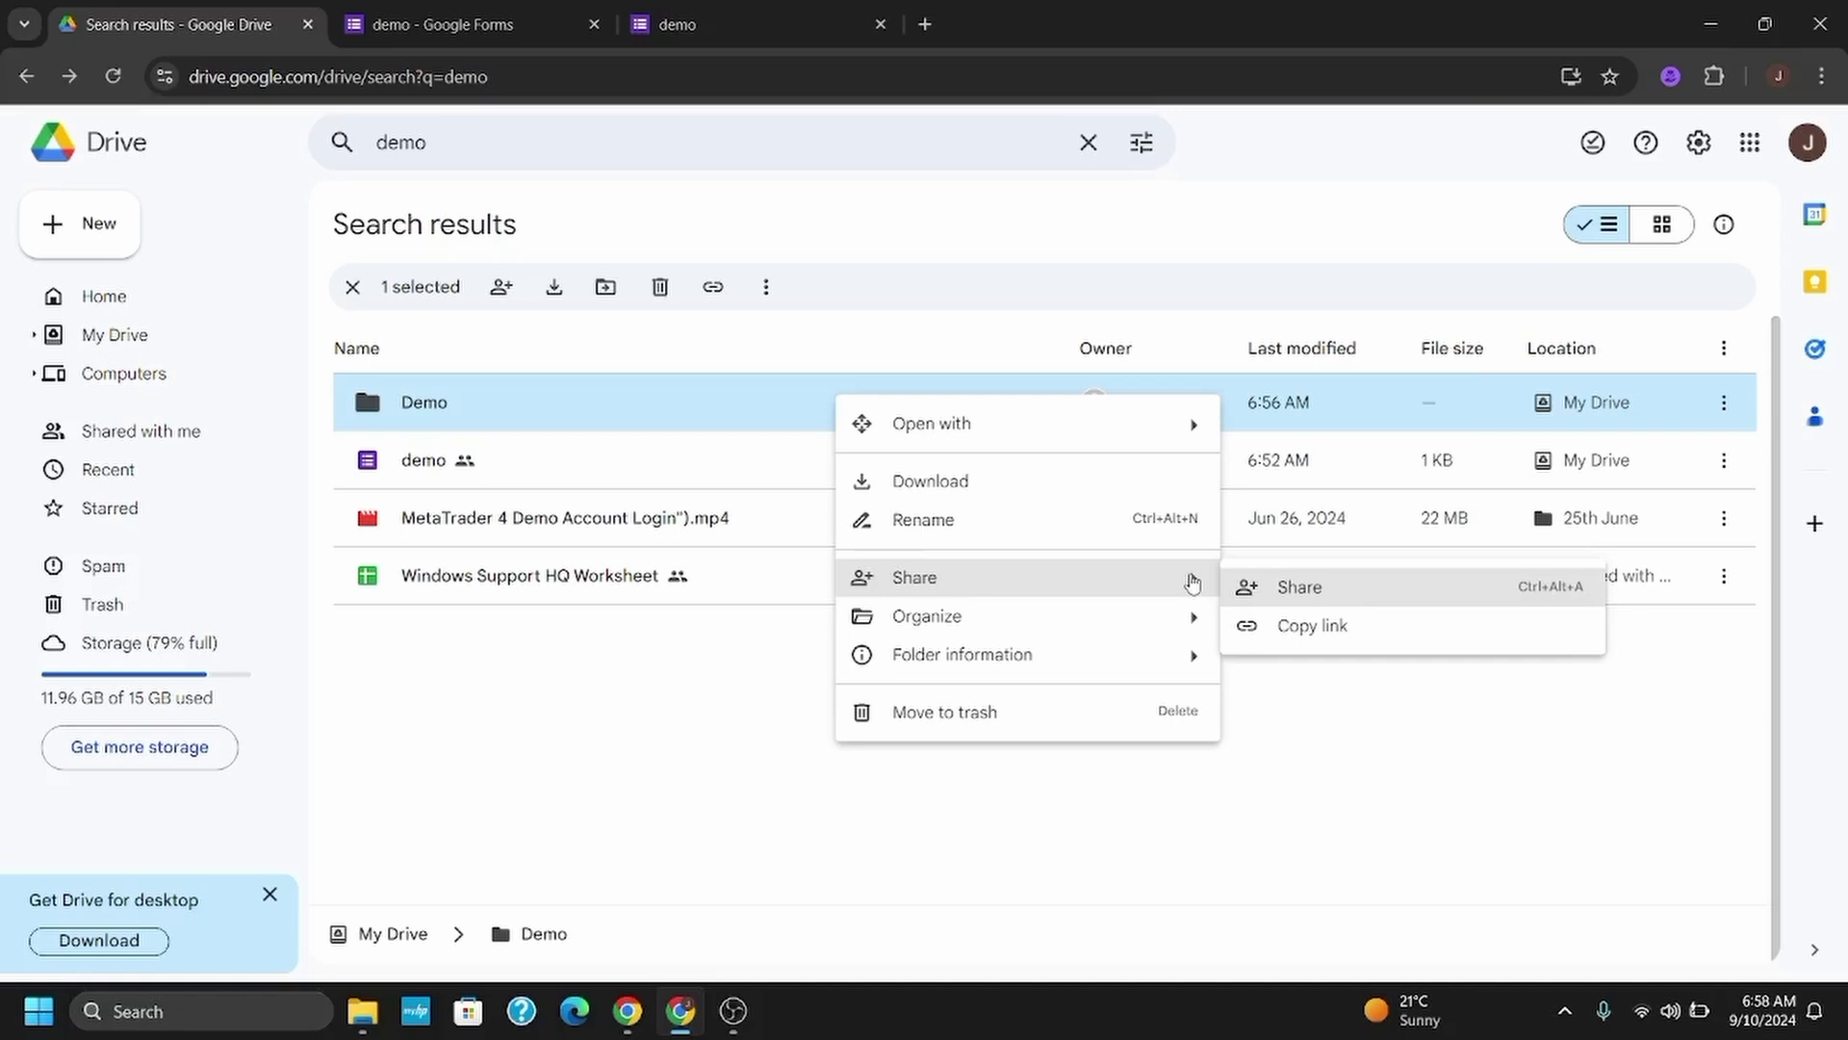
click(1301, 587)
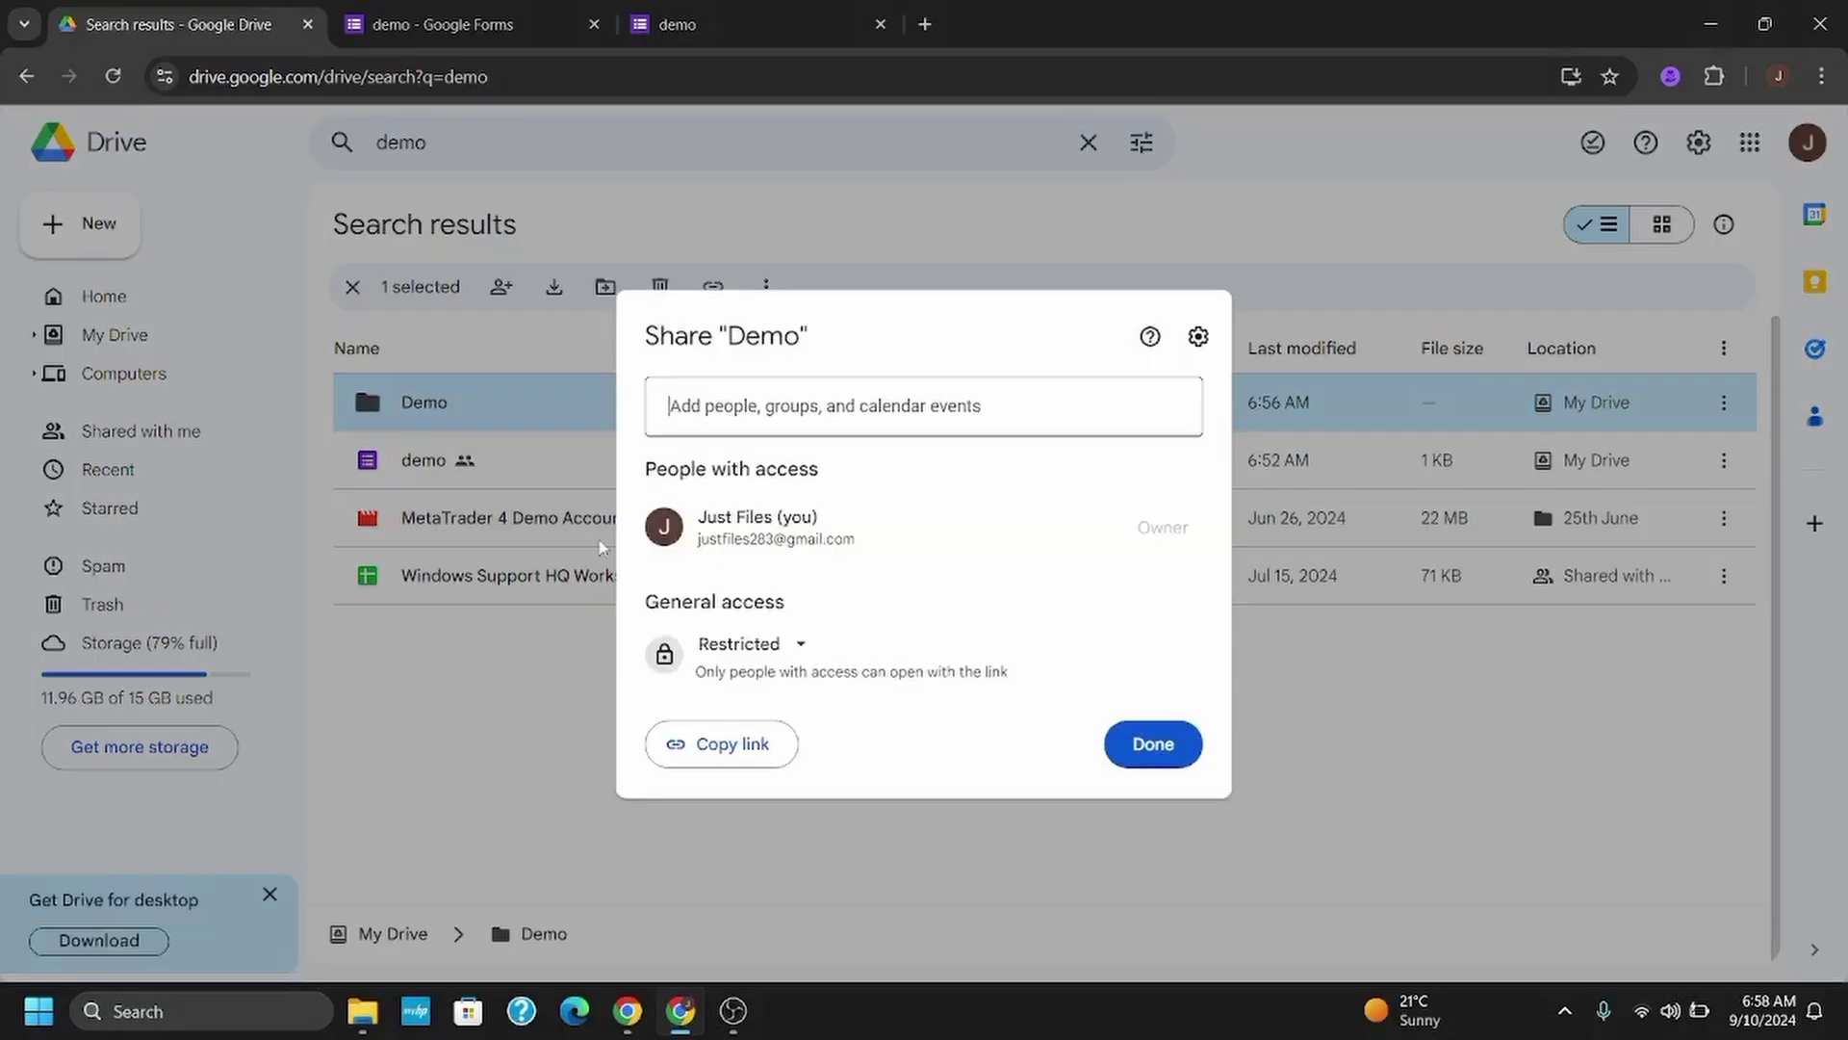
click(759, 407)
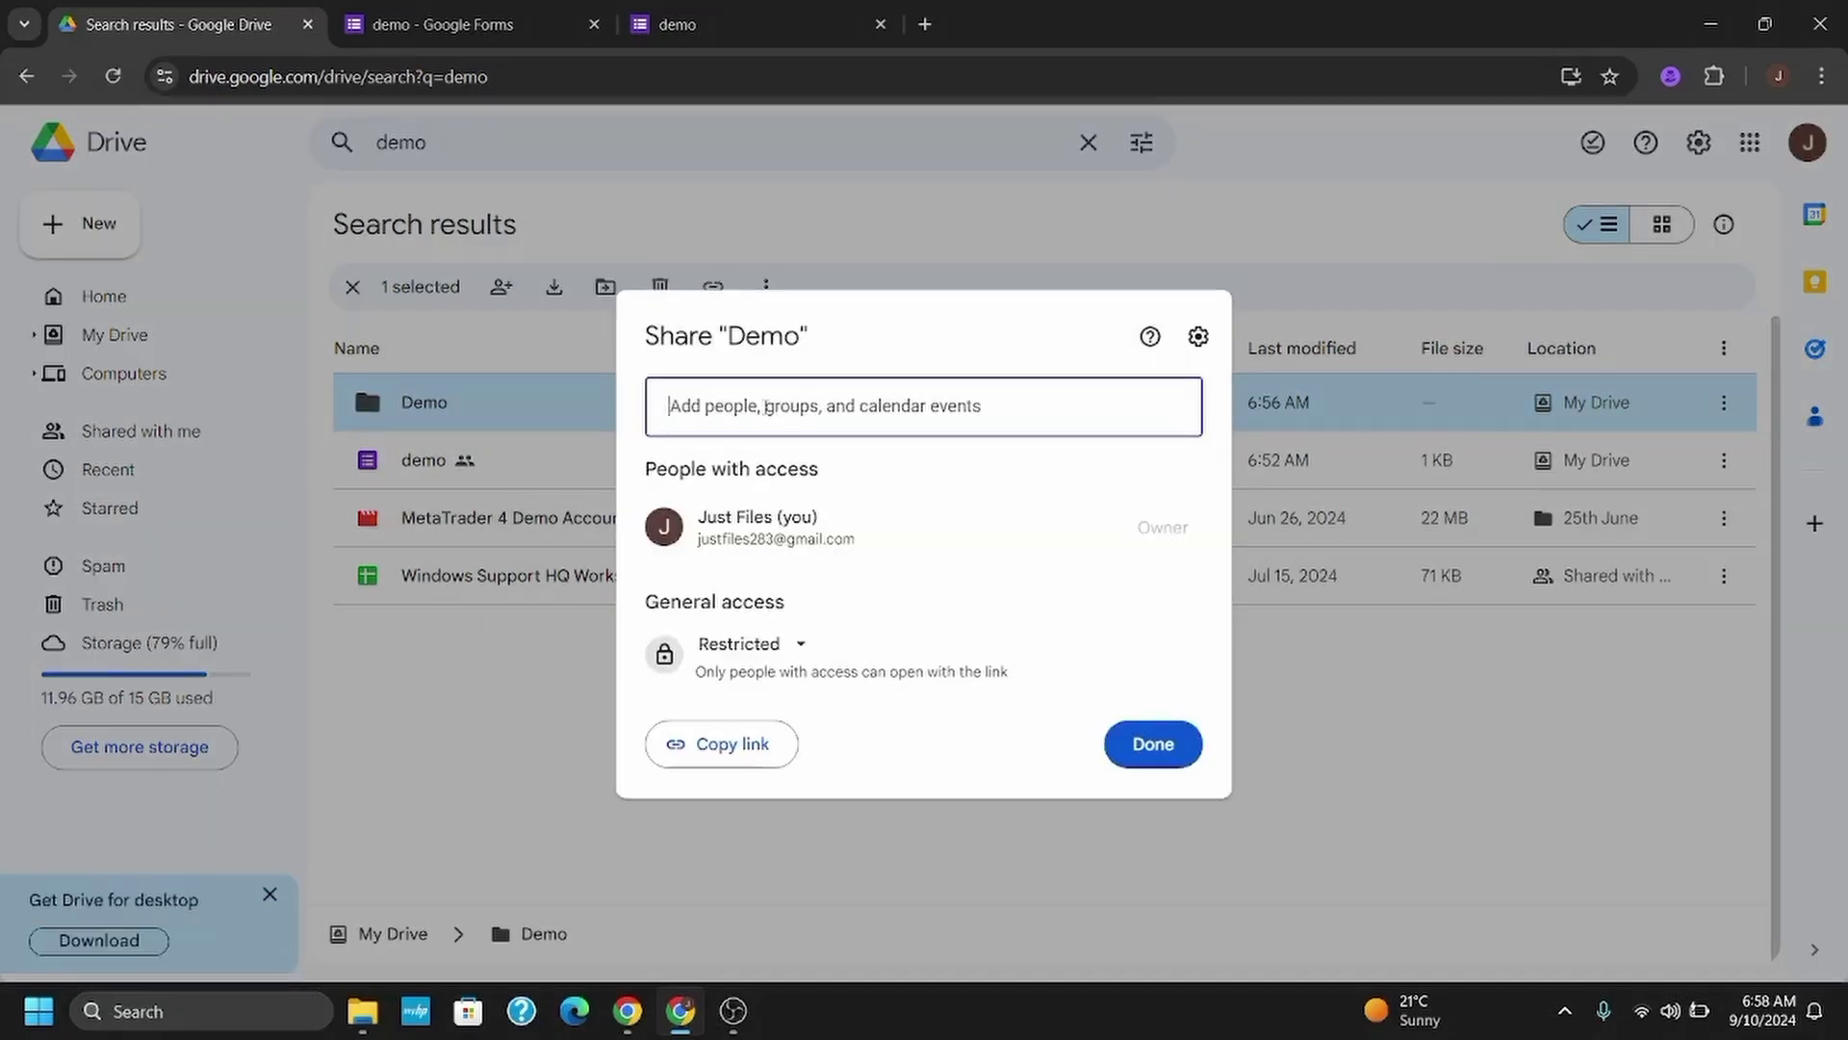
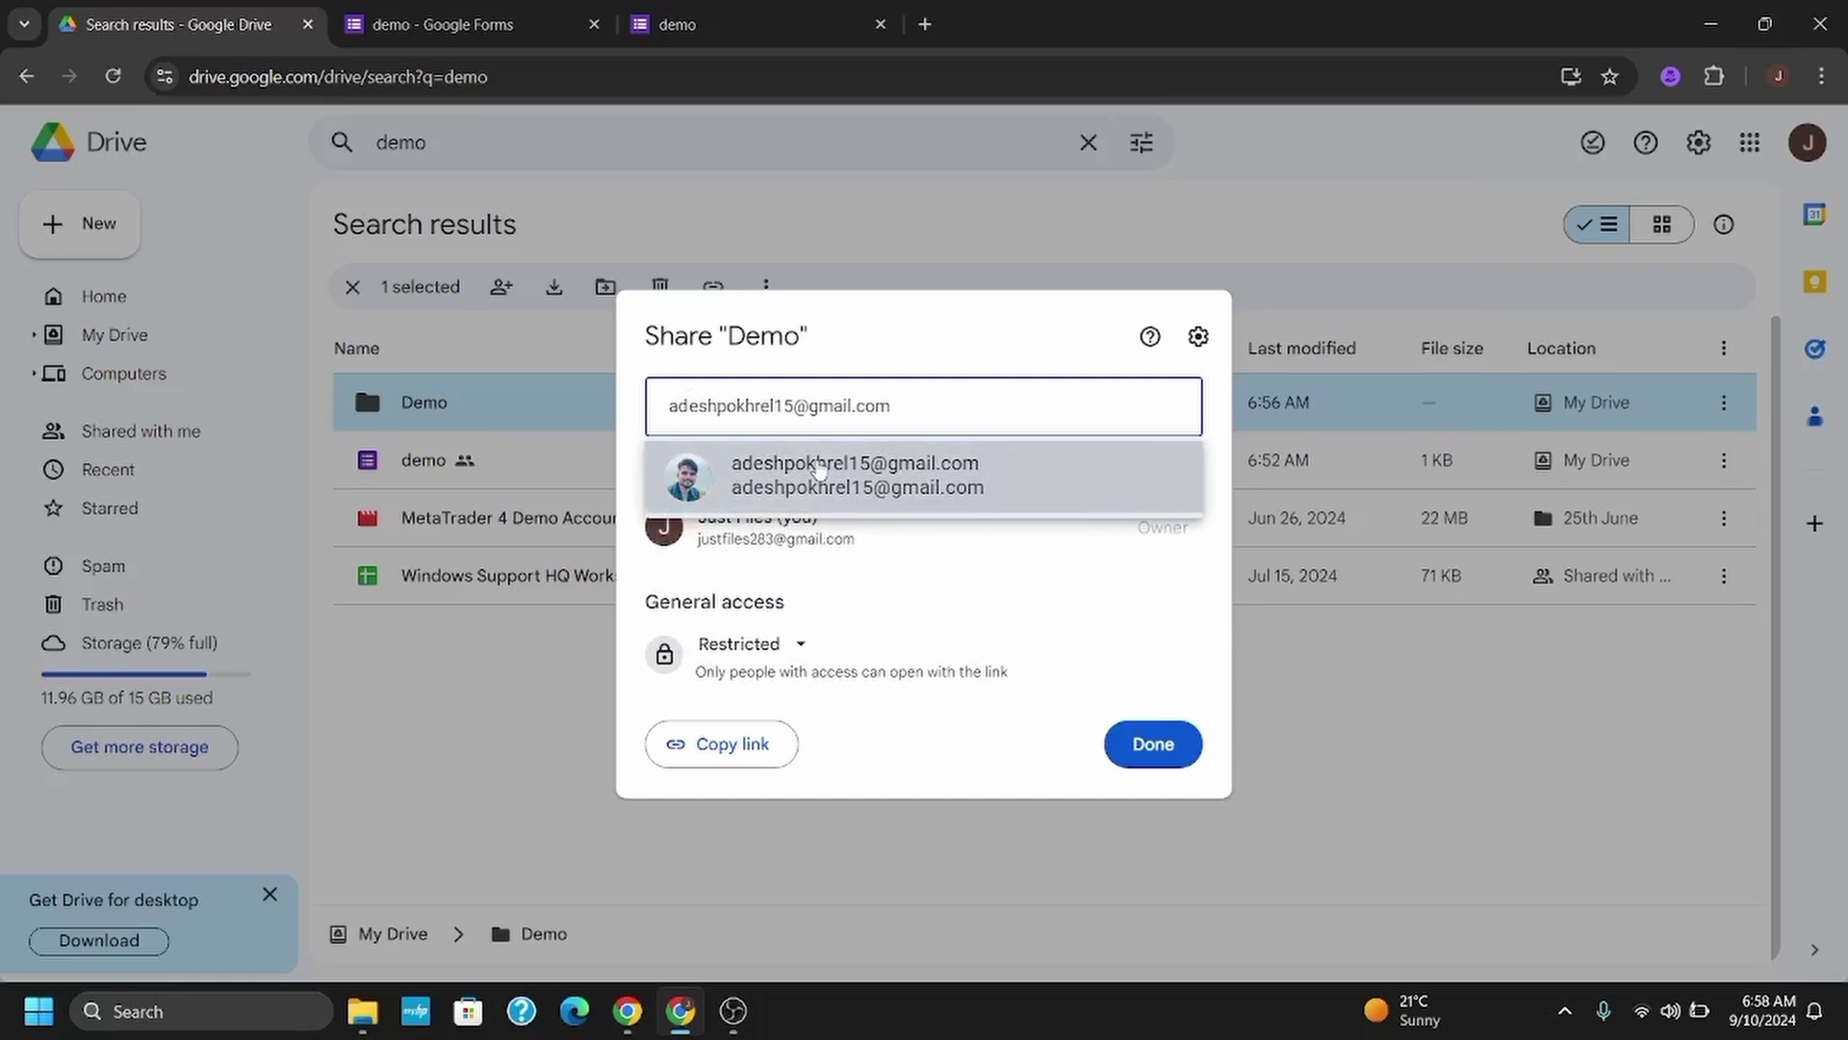
click(855, 474)
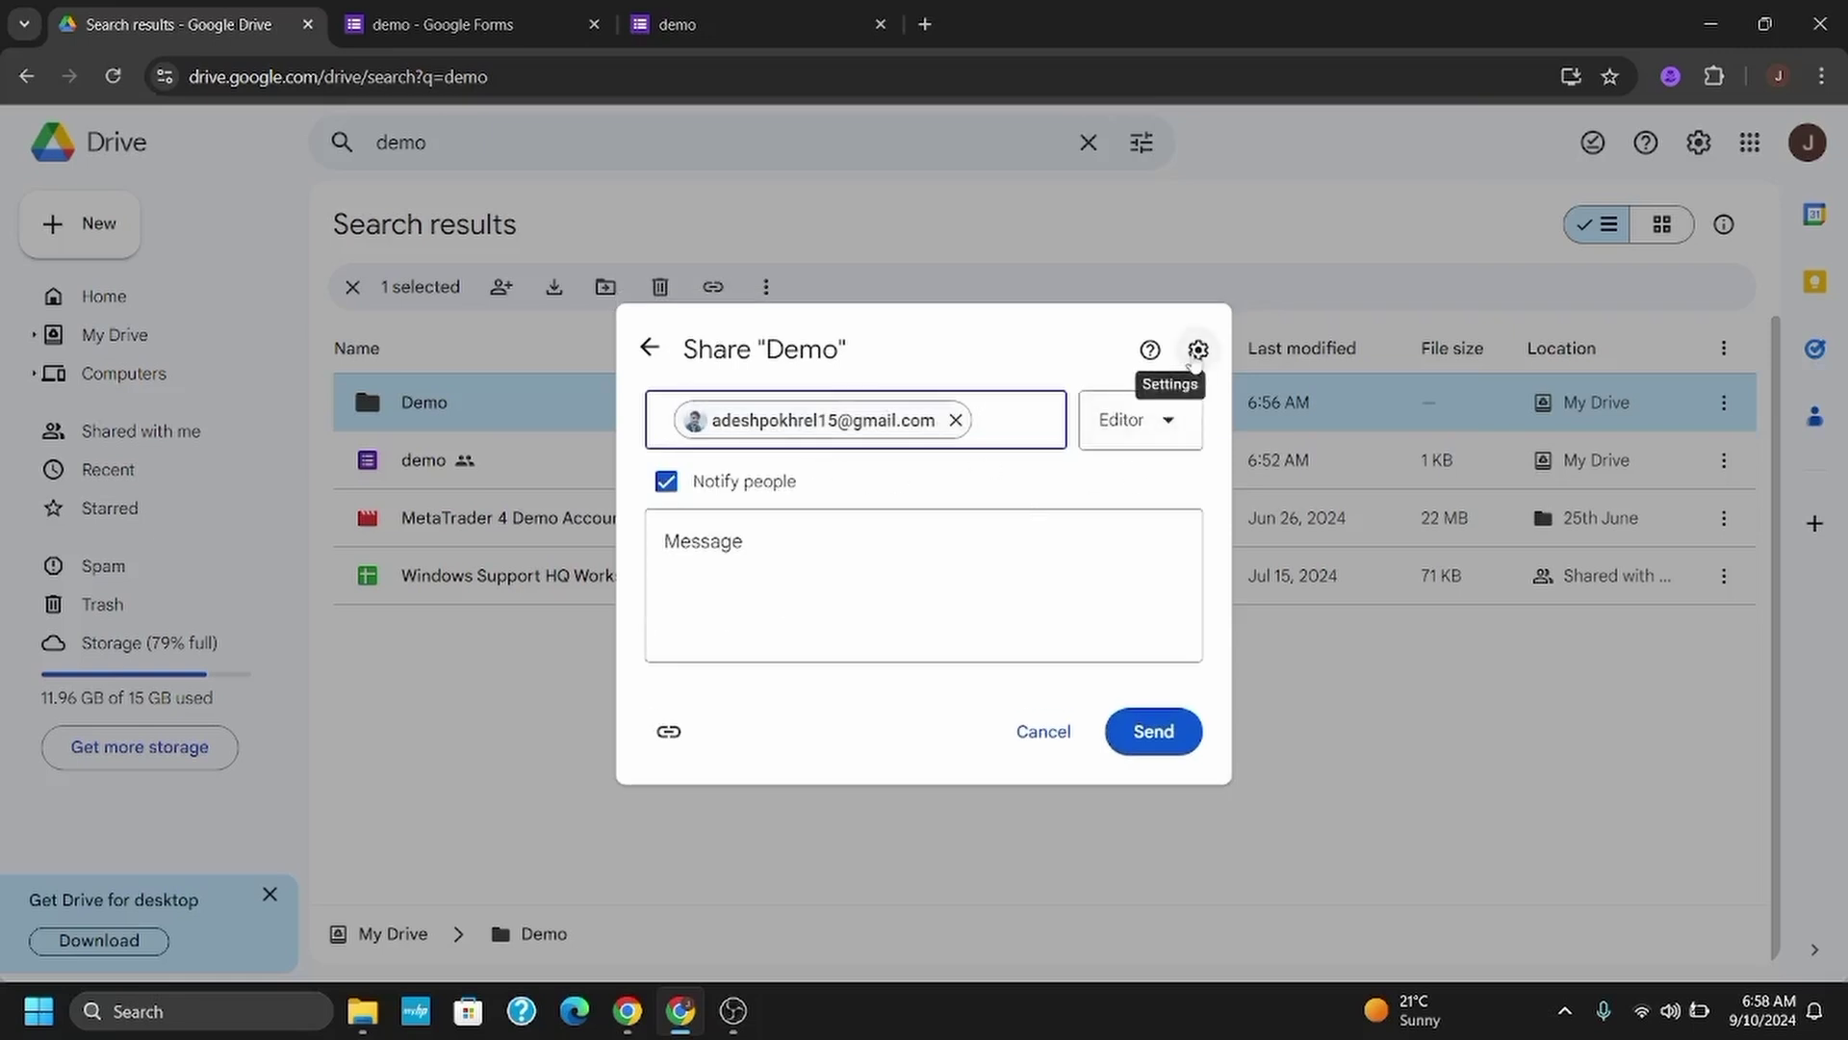
click(1198, 350)
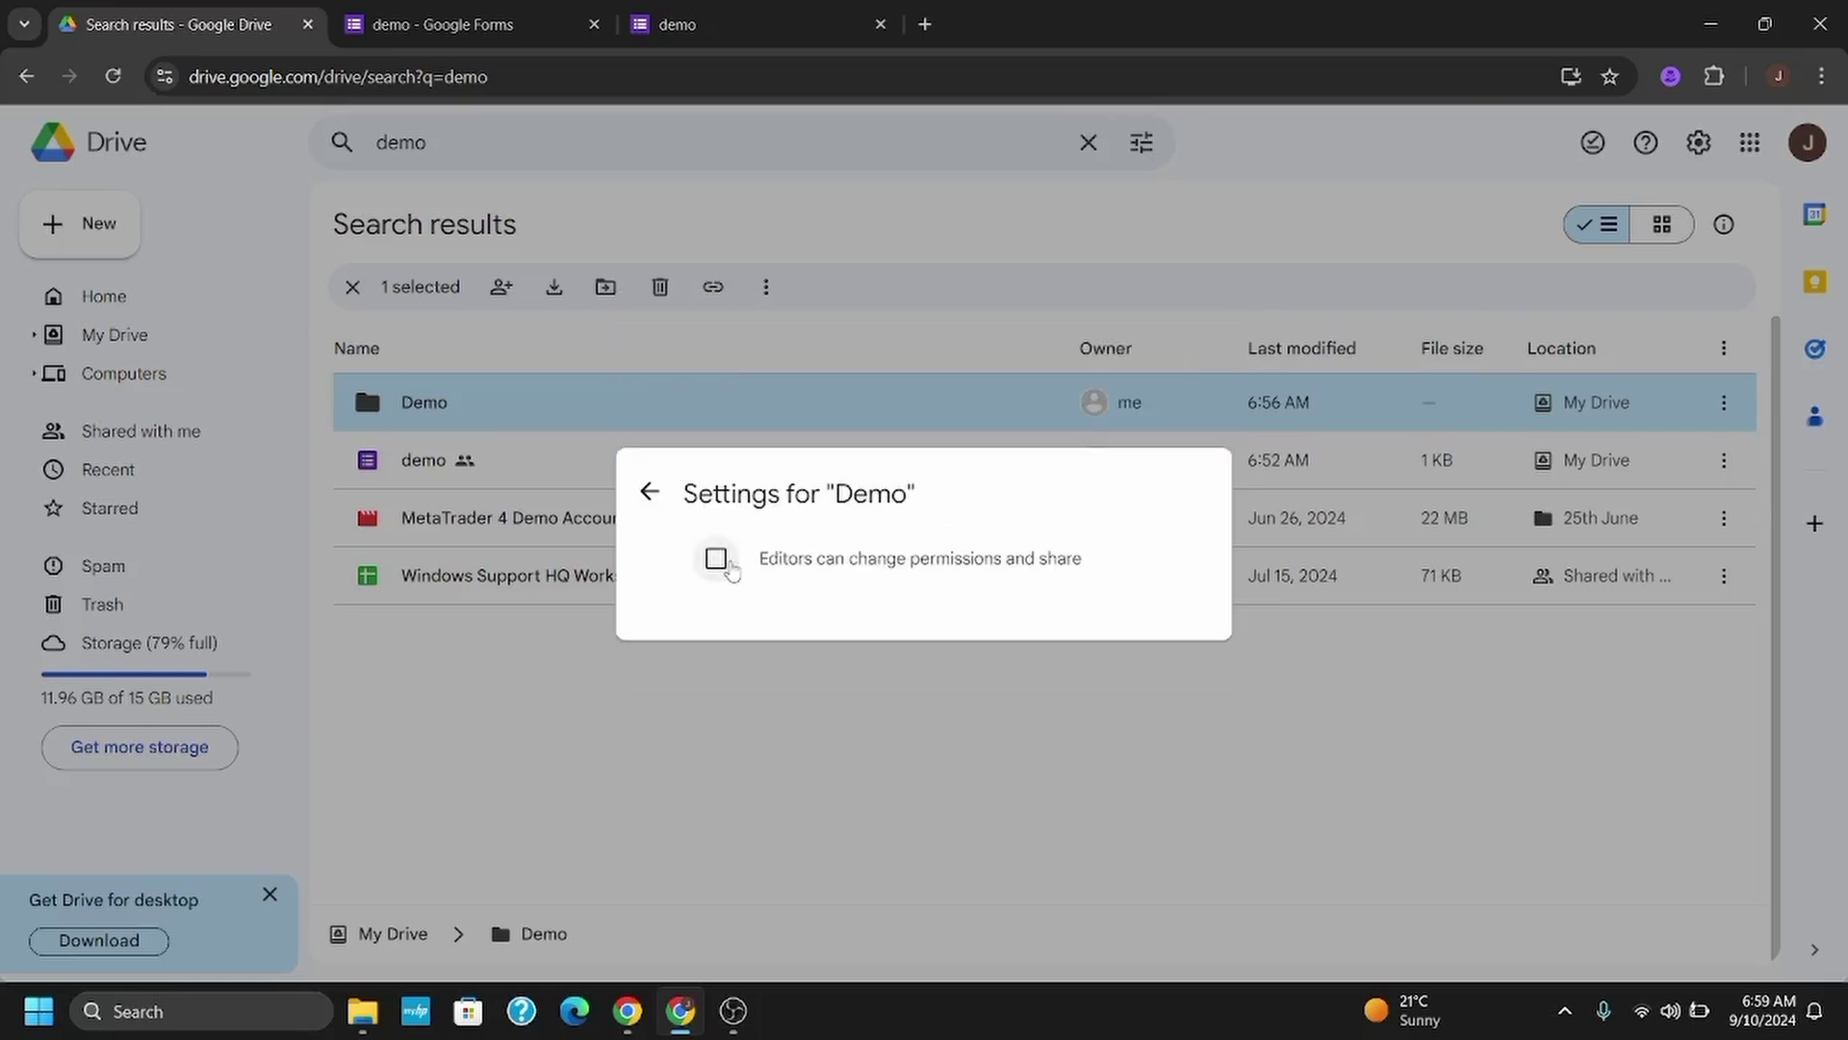
Turn 'Editors can change permissions and share' on, then back off.
click(717, 559)
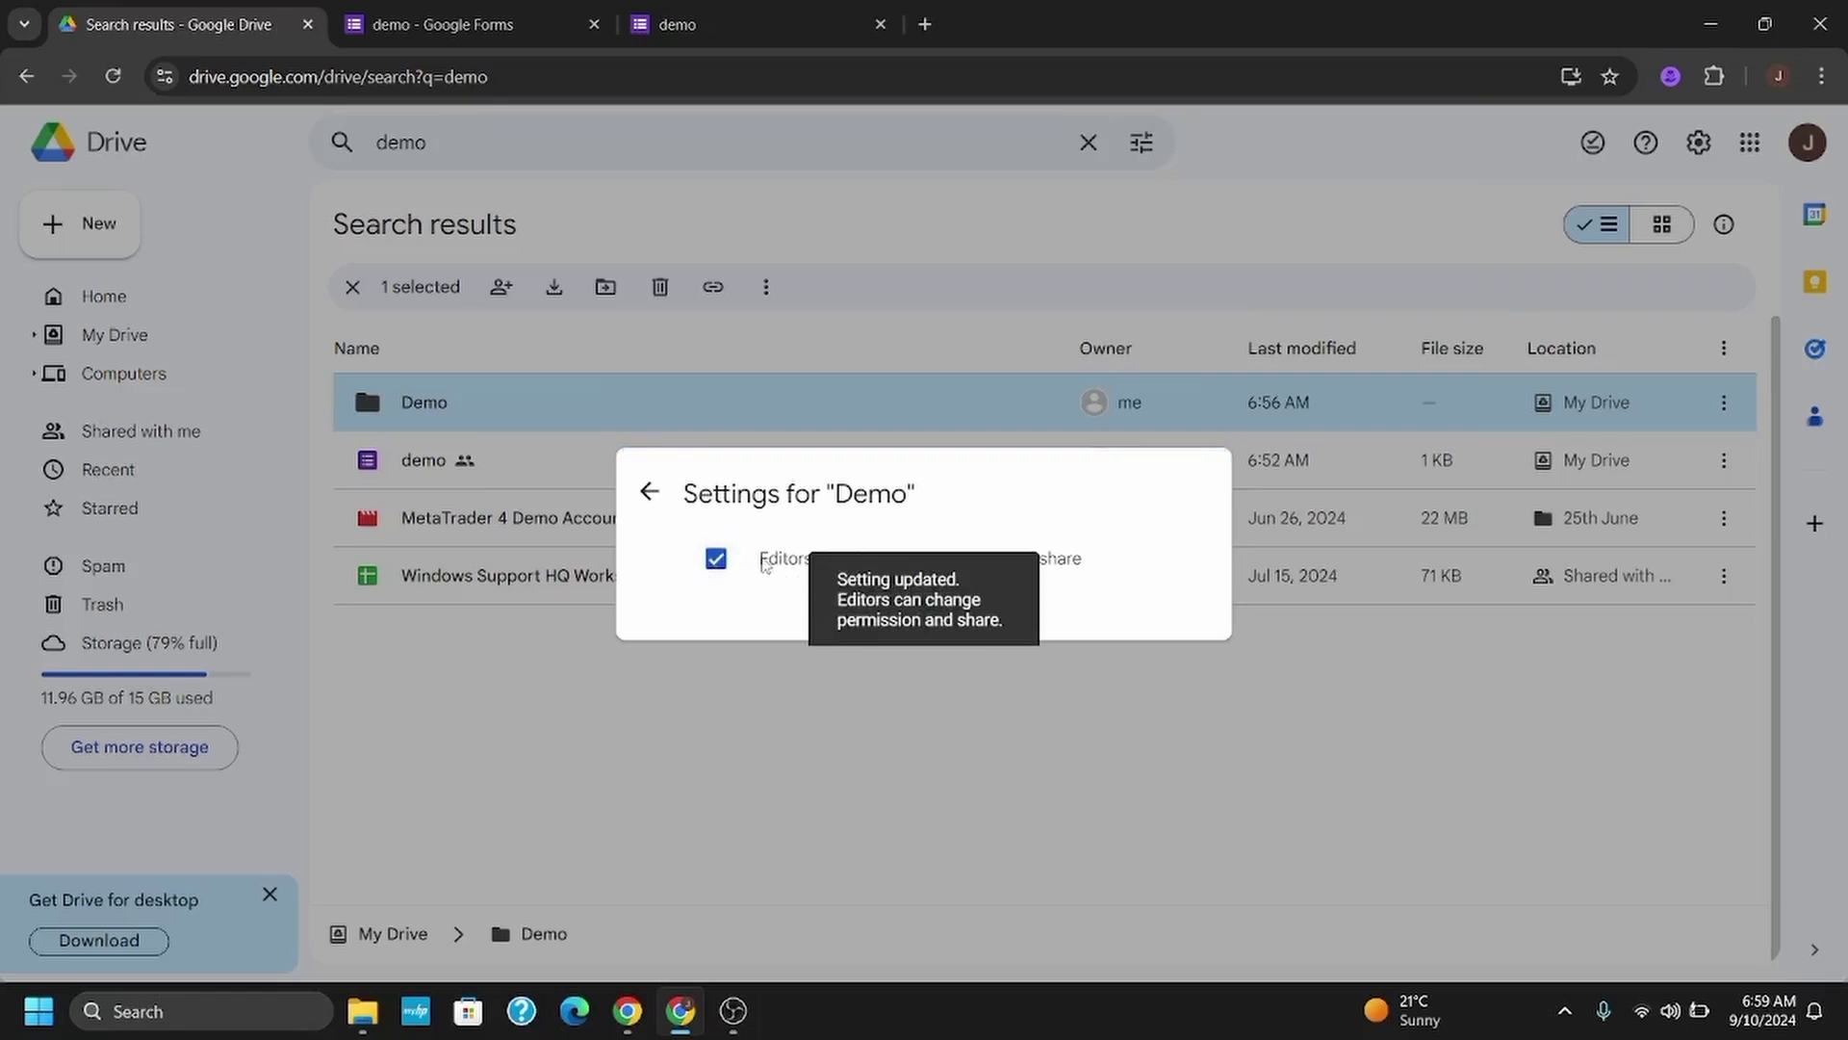
click(719, 559)
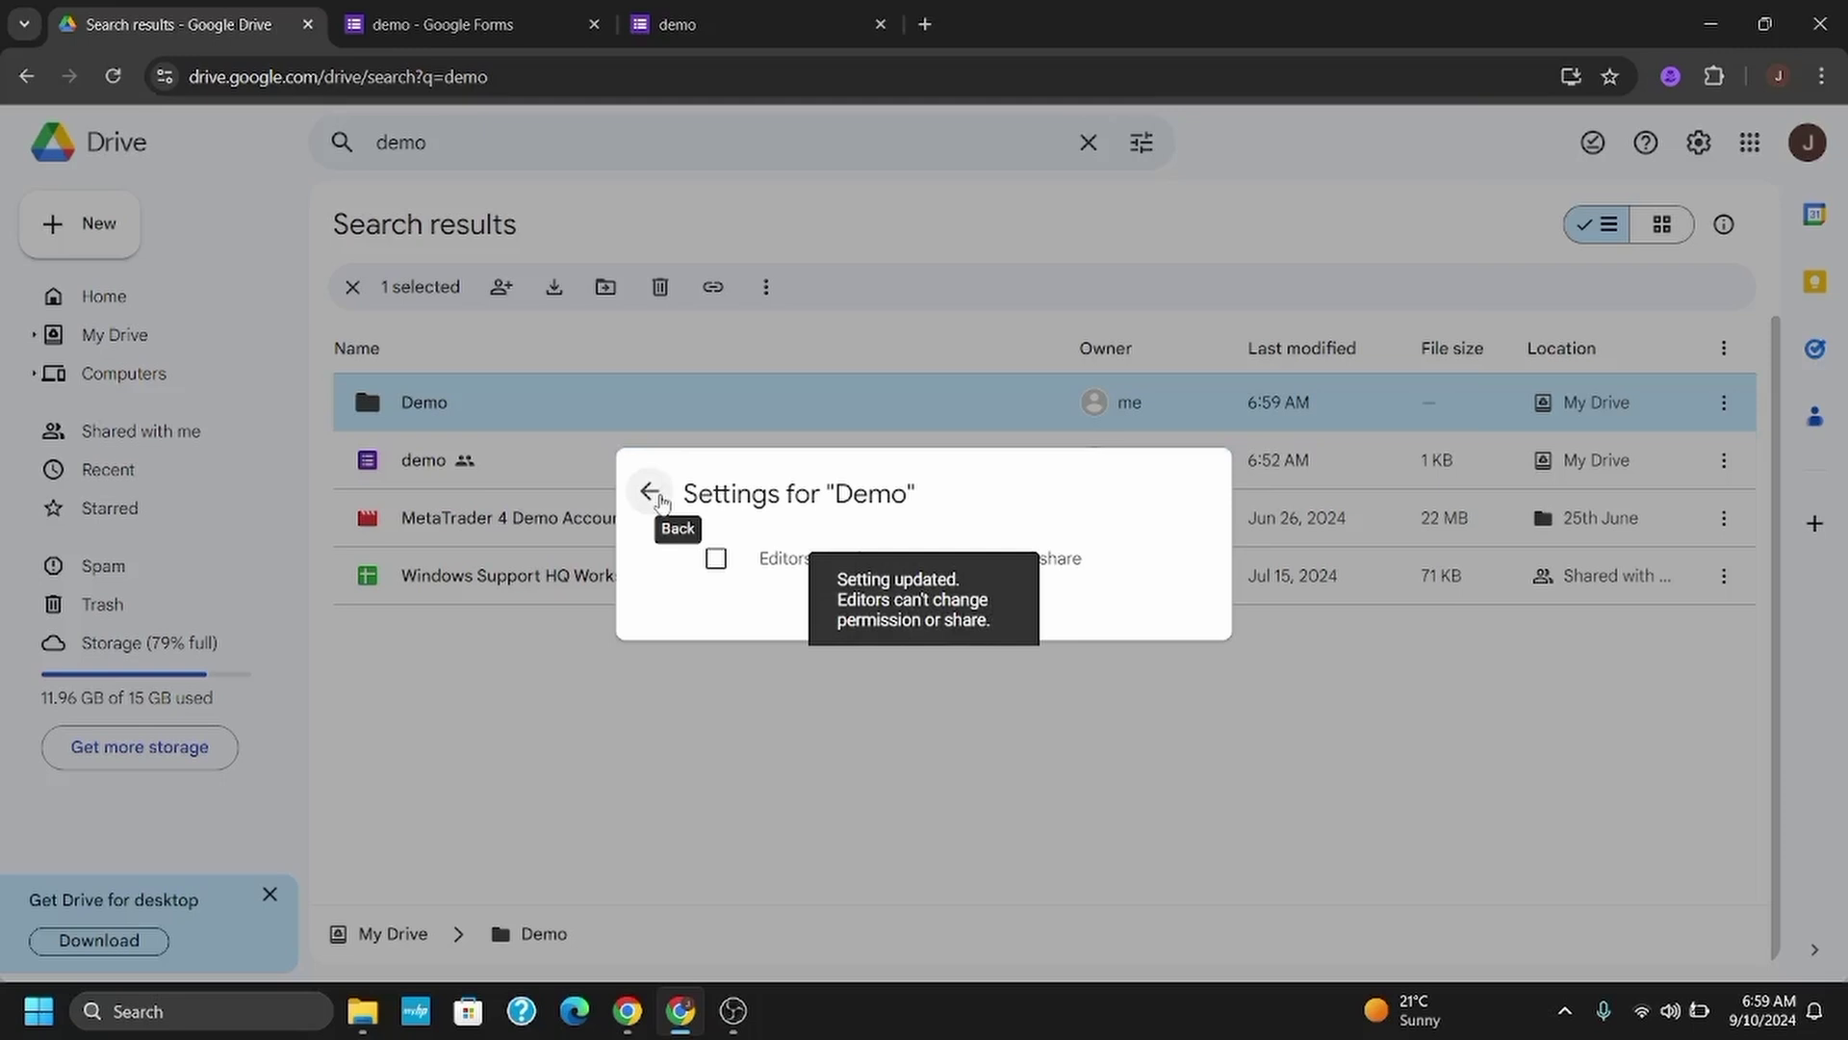
Send the Demo folder share invitation from the Share dialog.
click(651, 492)
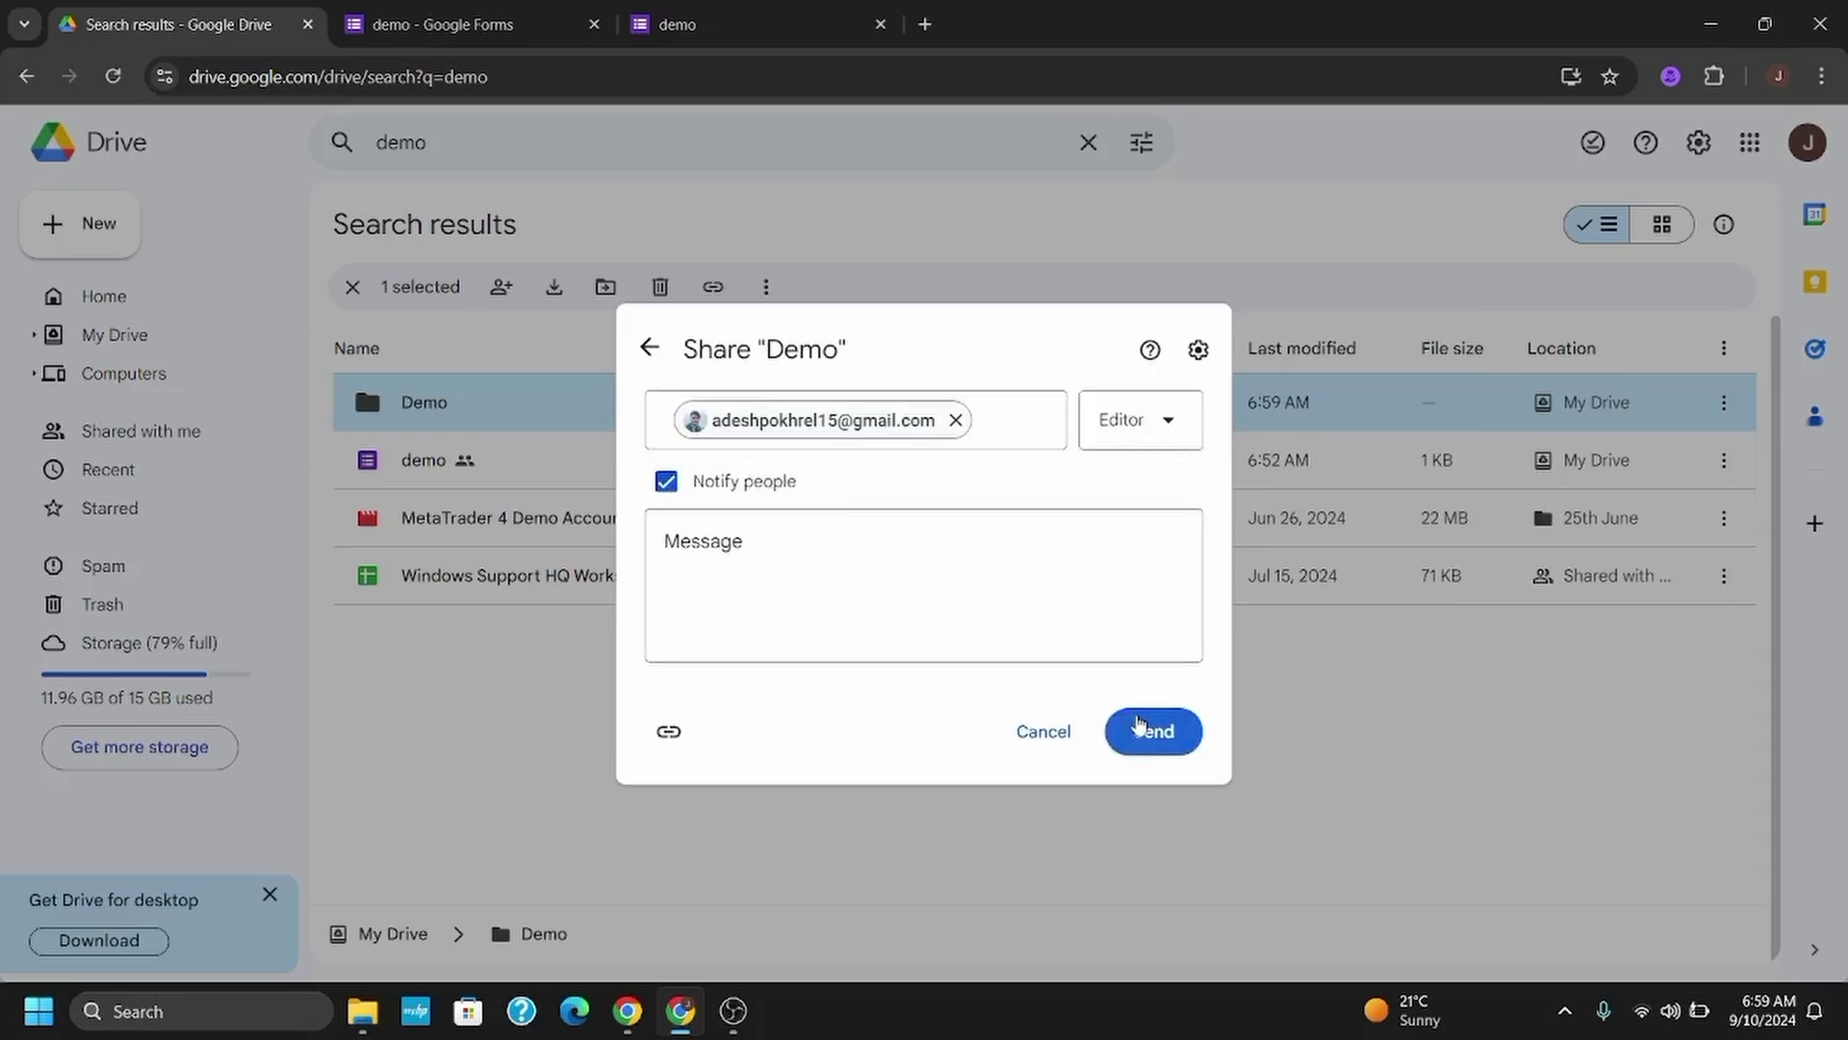
click(1139, 727)
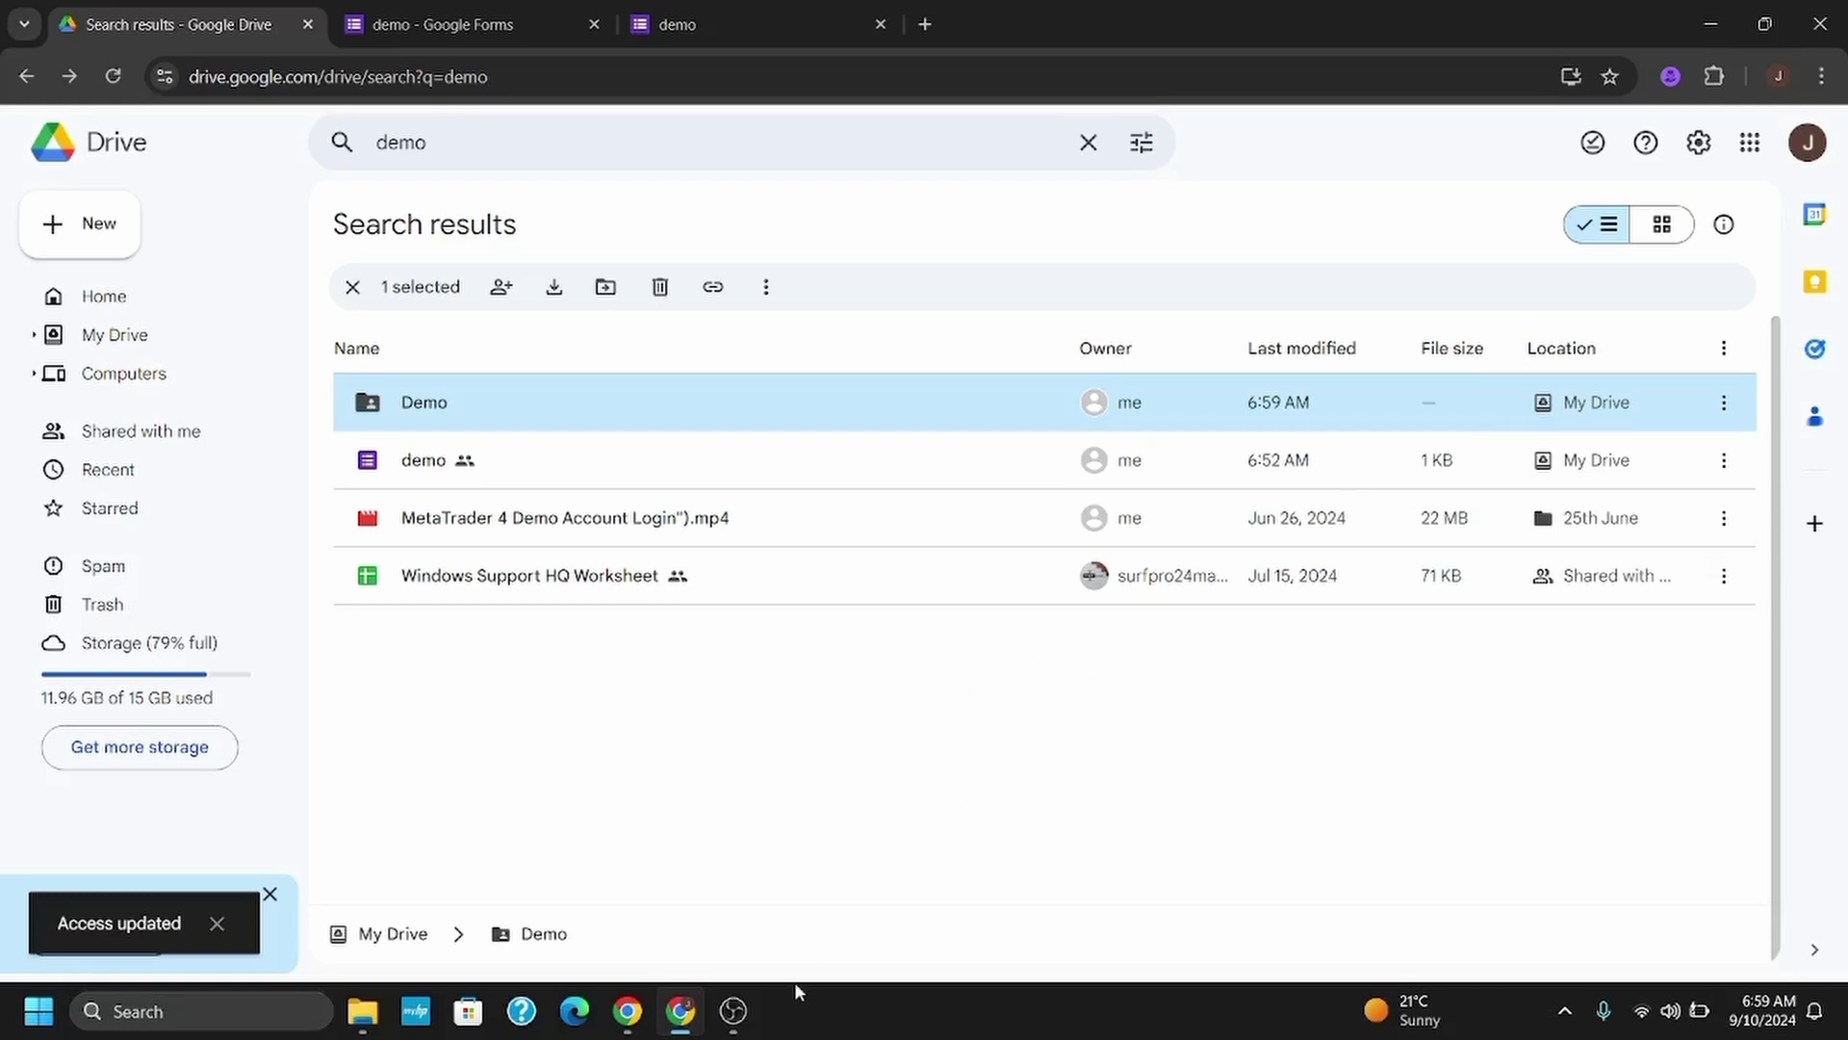
click(734, 1011)
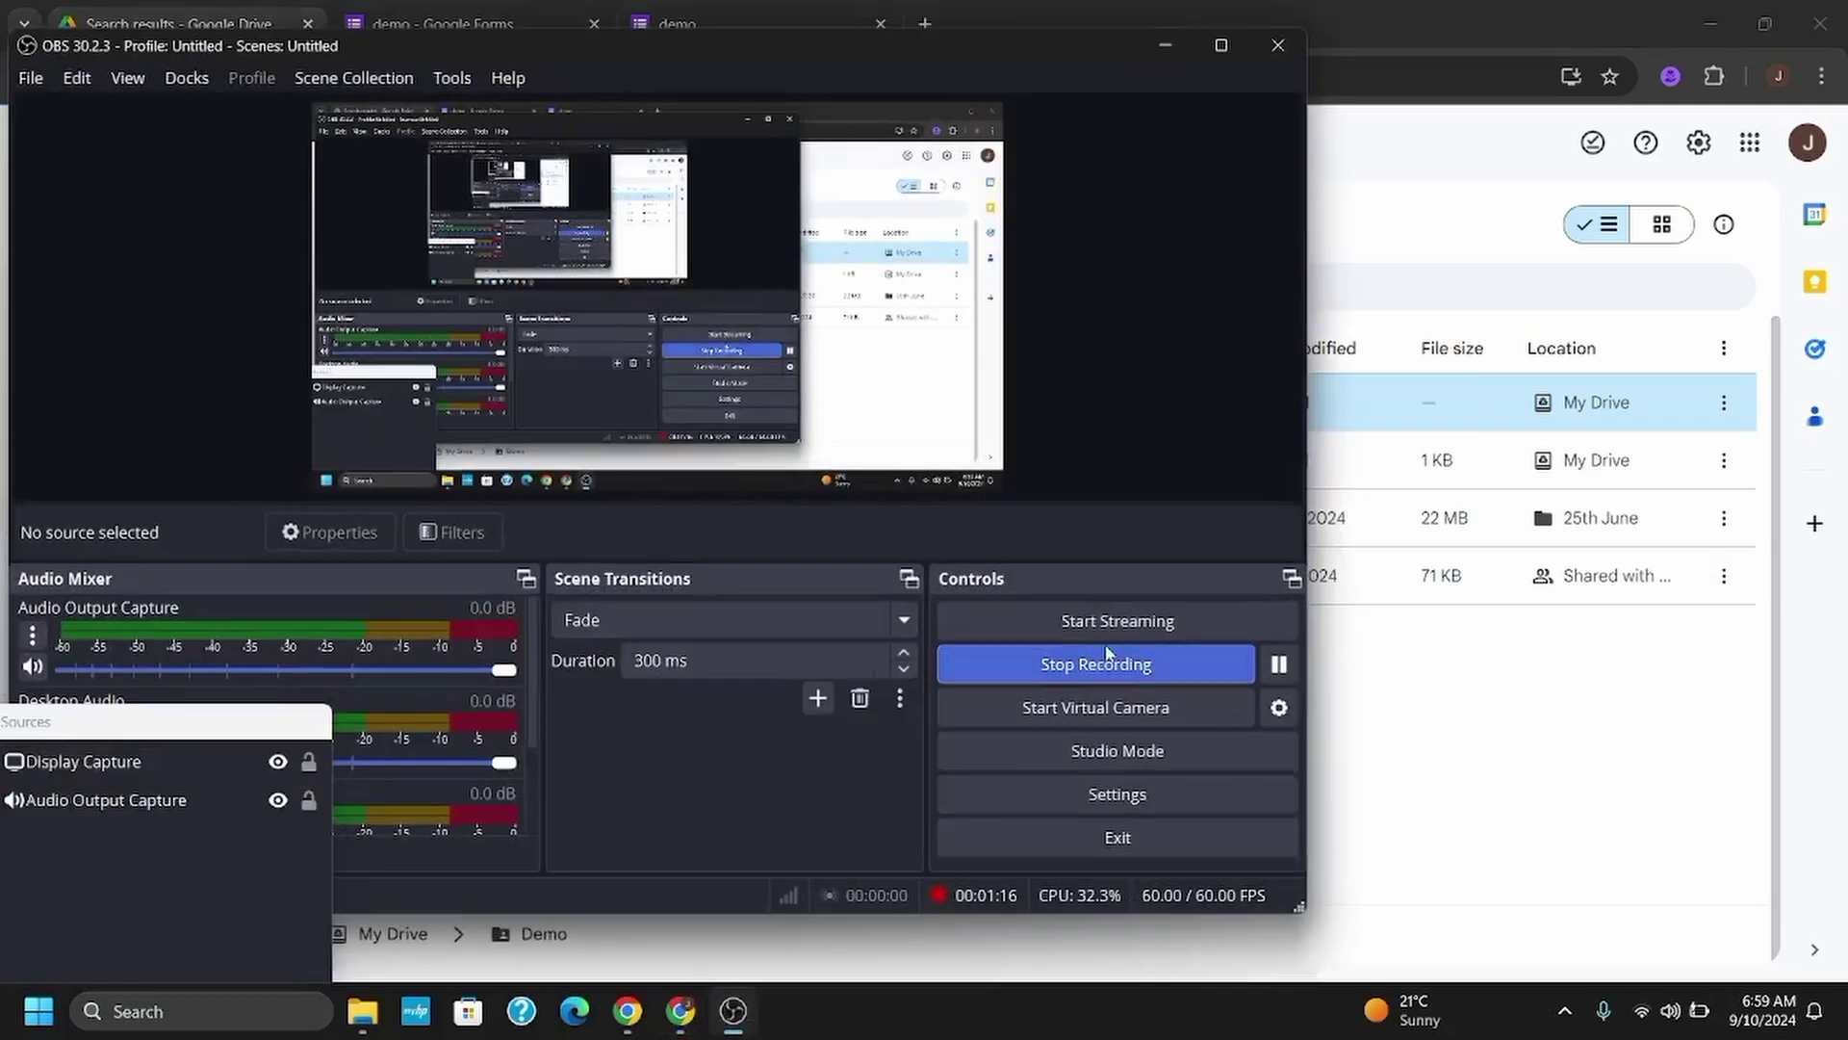